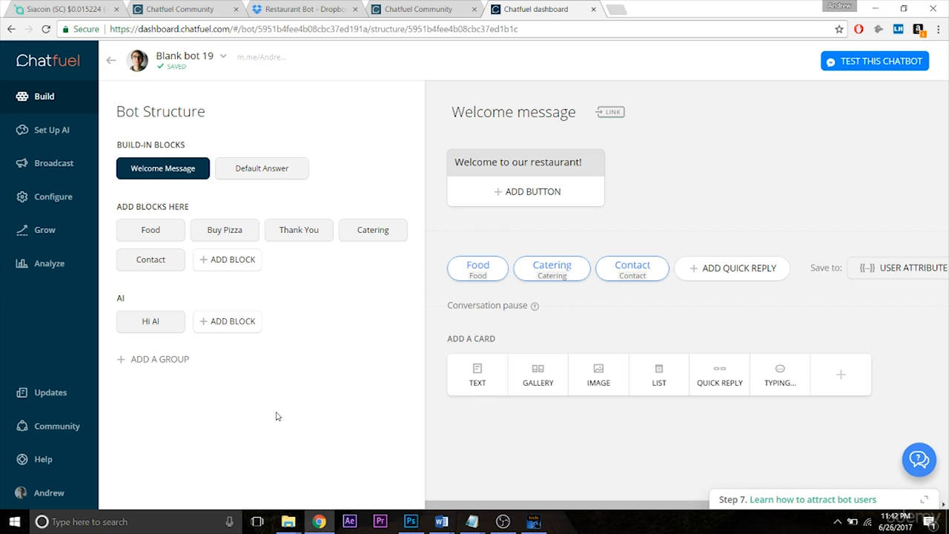
- Add a new group named UPSELL and create a block named "Upsell" inside it
left_click(171, 371)
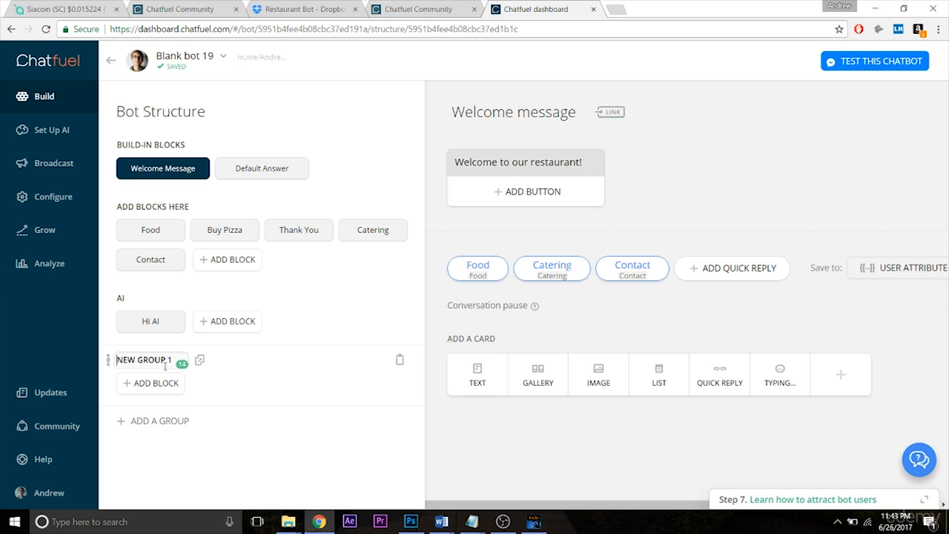
triple_click(165, 364)
type("UPSELL")
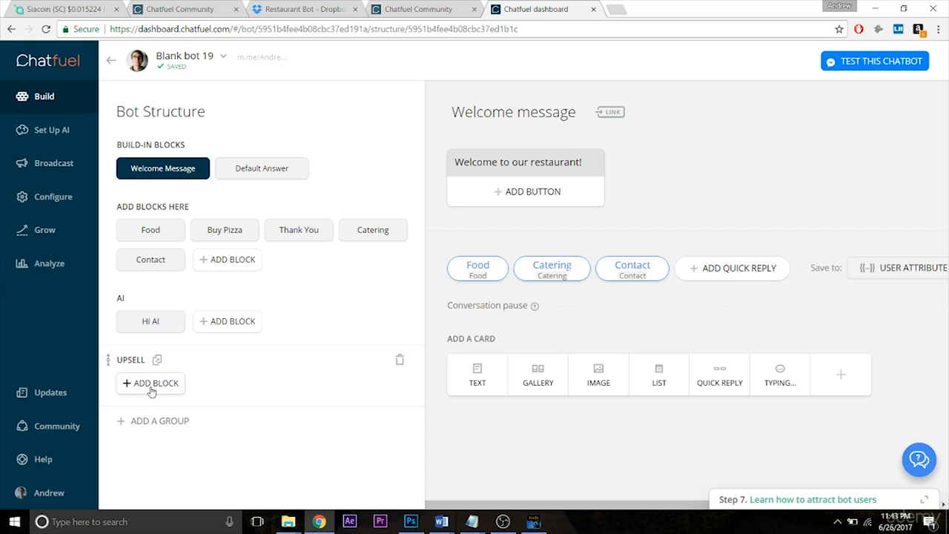
left_click(152, 383)
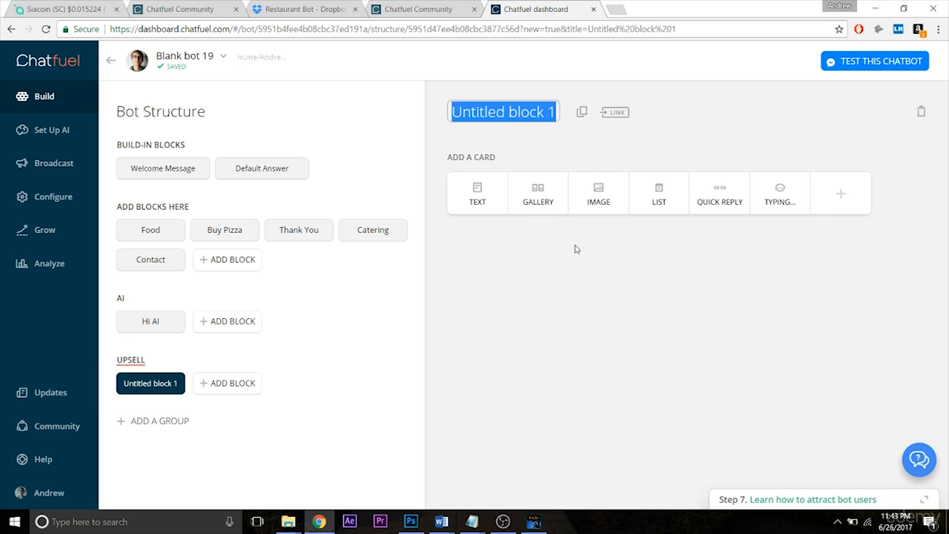
type("Upsell")
key("Return")
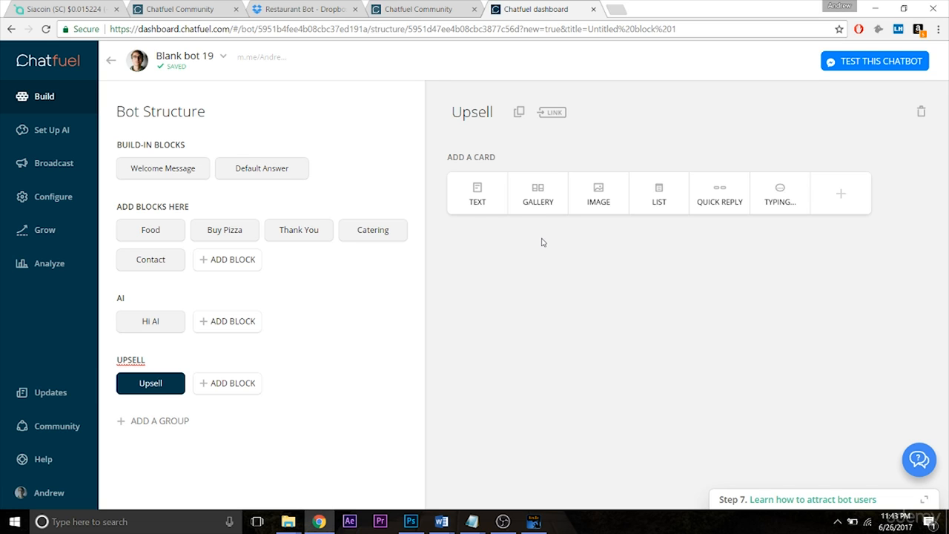
- Add a gallery card to the Upsell block and upload a burger image with the horizontal image proportion
left_click(537, 194)
left_click(525, 189)
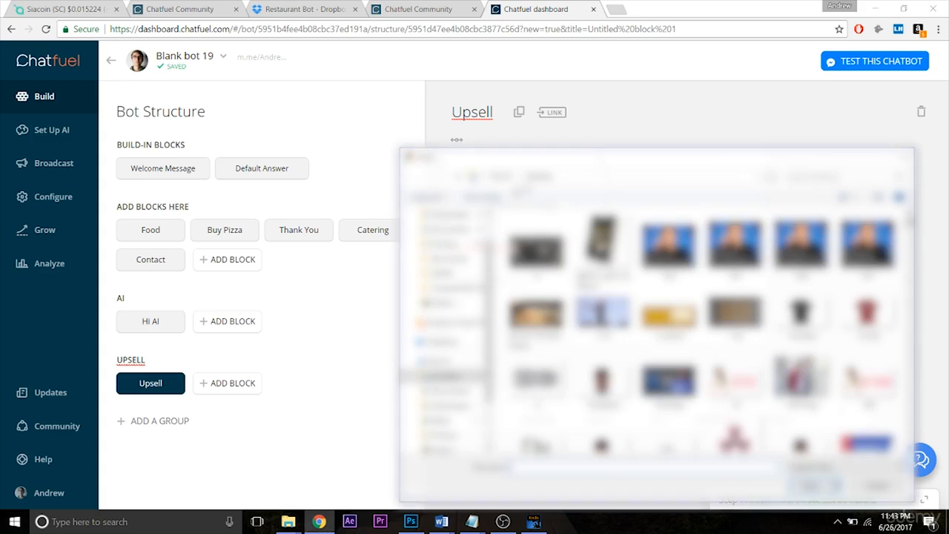
left_click(808, 175)
type("pizzaburger")
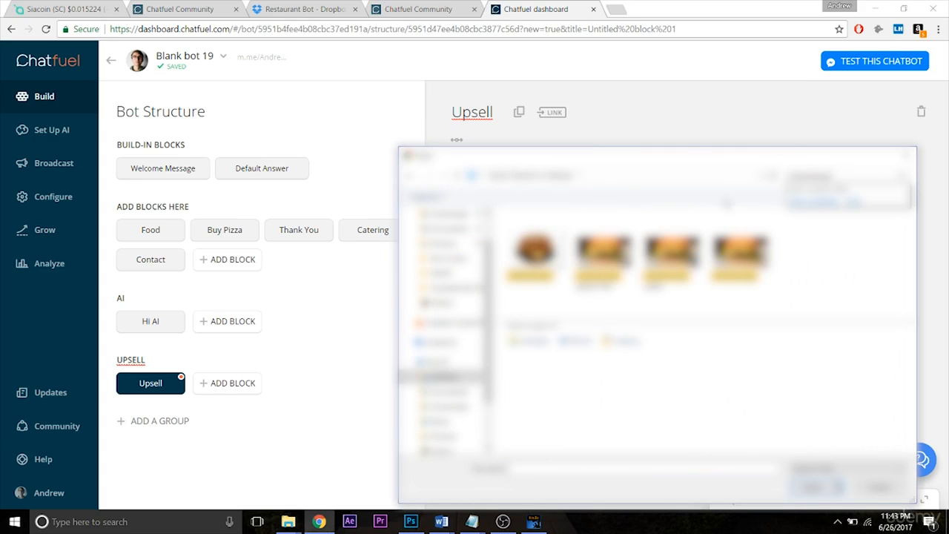
double_click(541, 255)
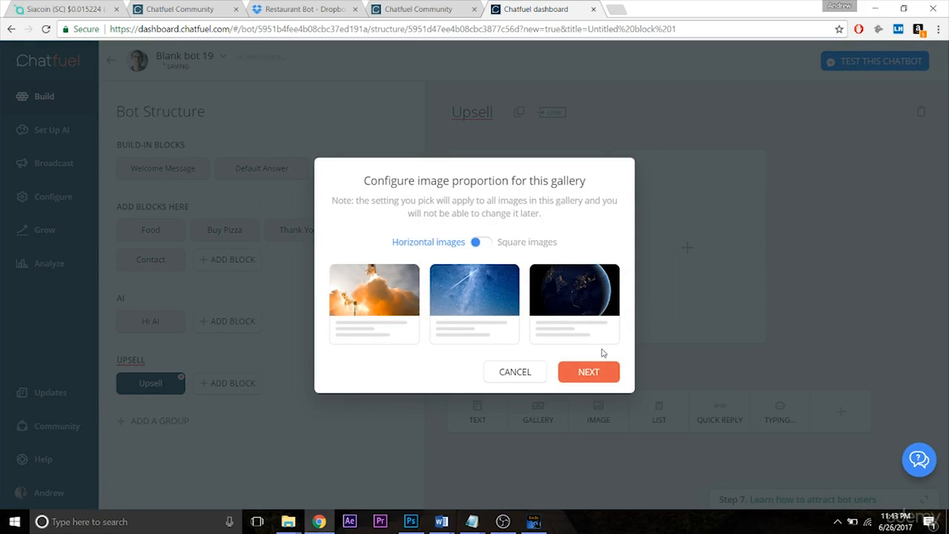
left_click(588, 372)
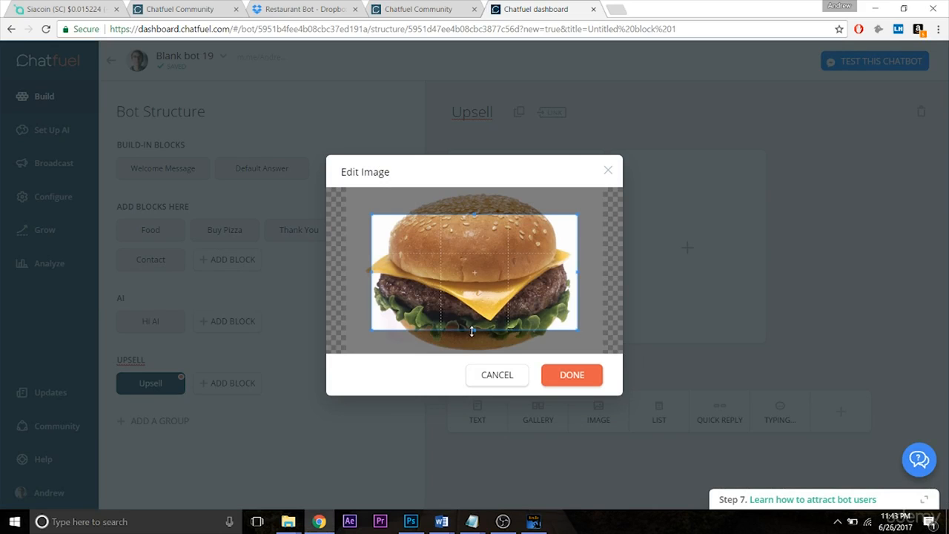
- Enlarge the crop area to the full width of the burger picture, centre it on the burger and apply it
left_click_drag(471, 332, 471, 355)
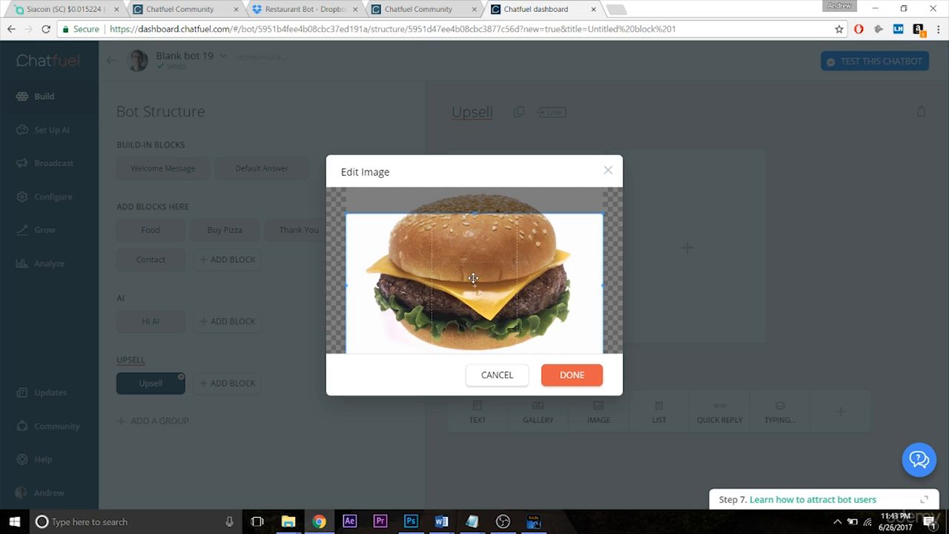
left_click_drag(476, 275, 501, 265)
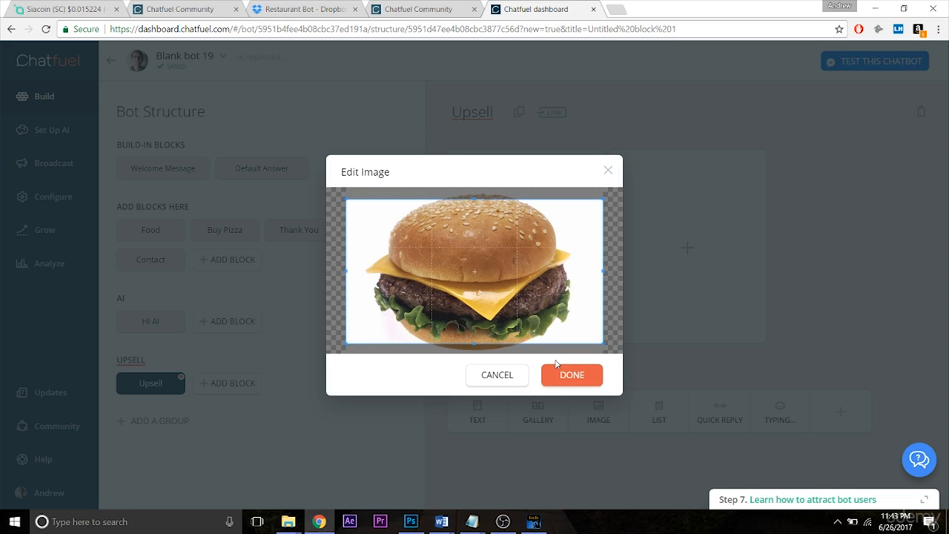
left_click(790, 310)
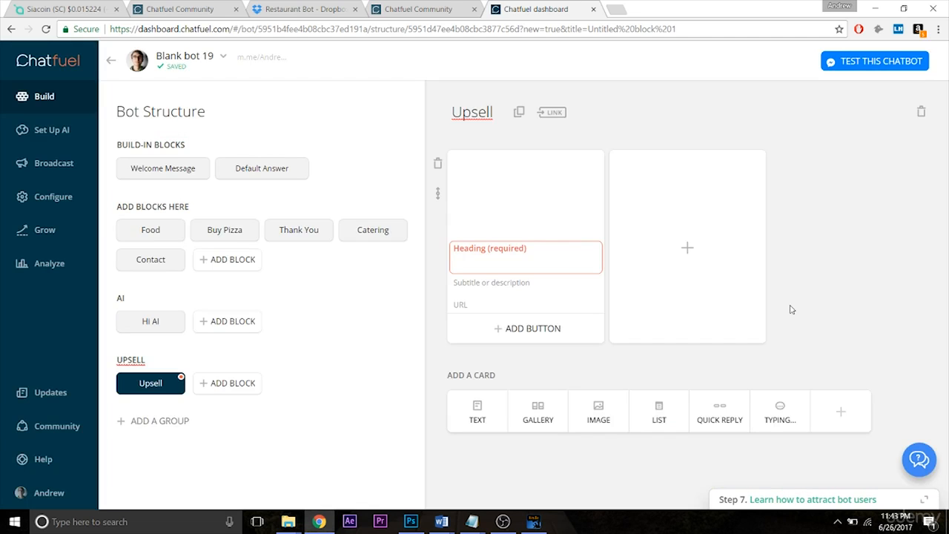
- Give the gallery card the heading "Cheeseburger" and a Buy button priced at $7.50
left_click(560, 263)
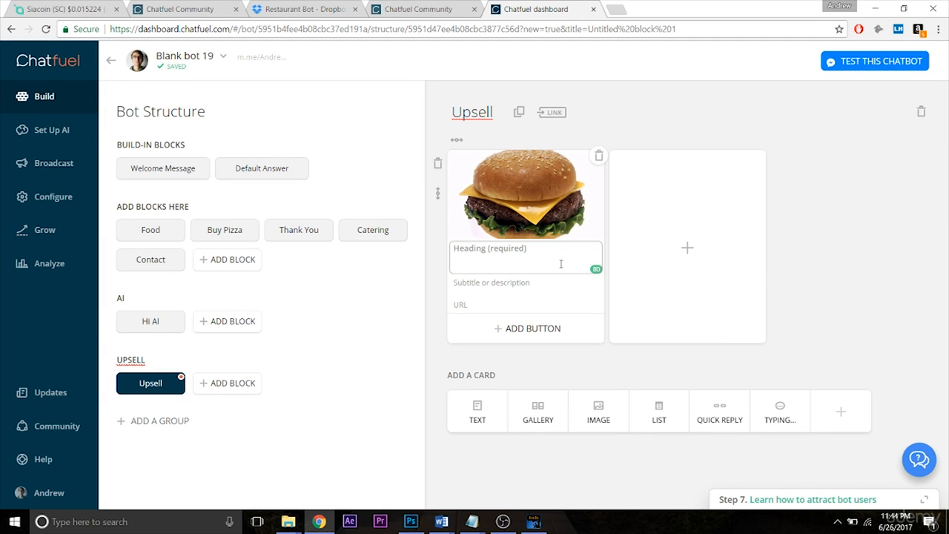
type("Cheeseburger")
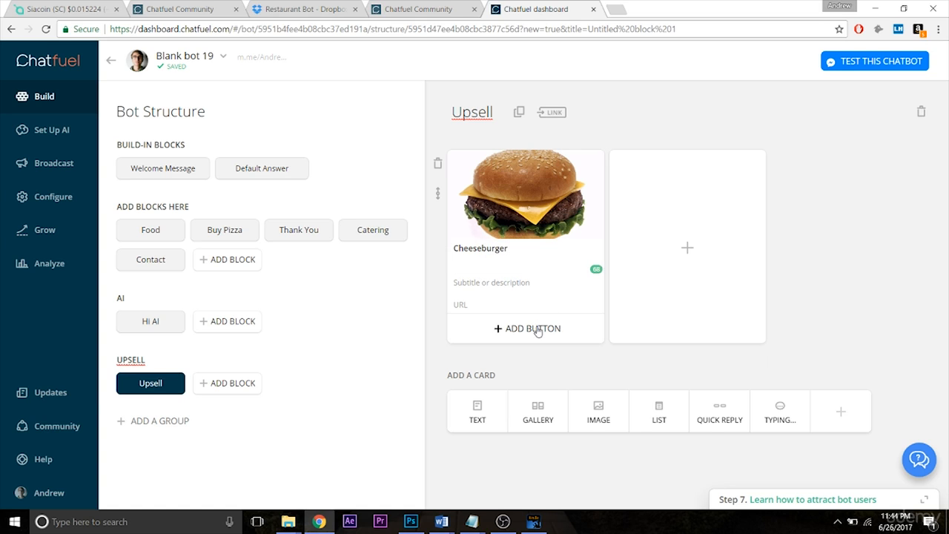
left_click(536, 329)
left_click(626, 361)
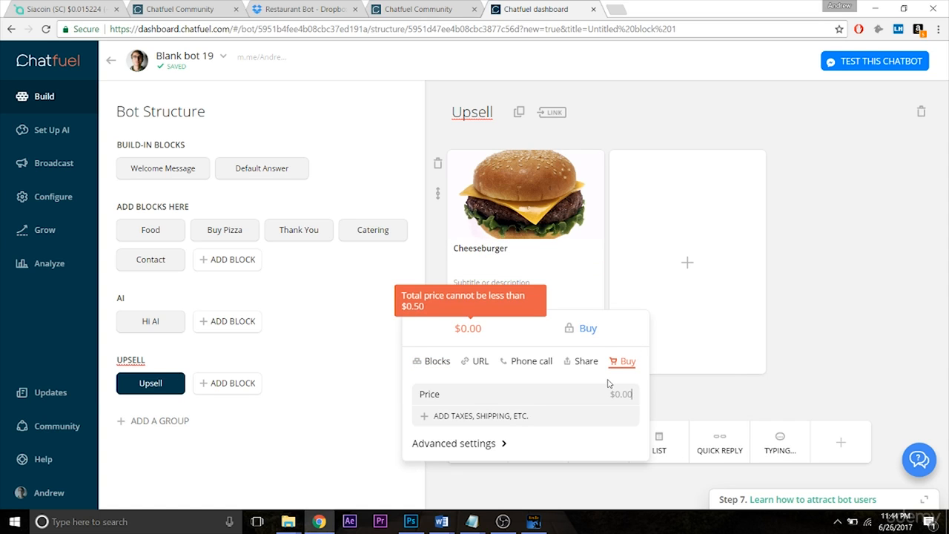
type("750")
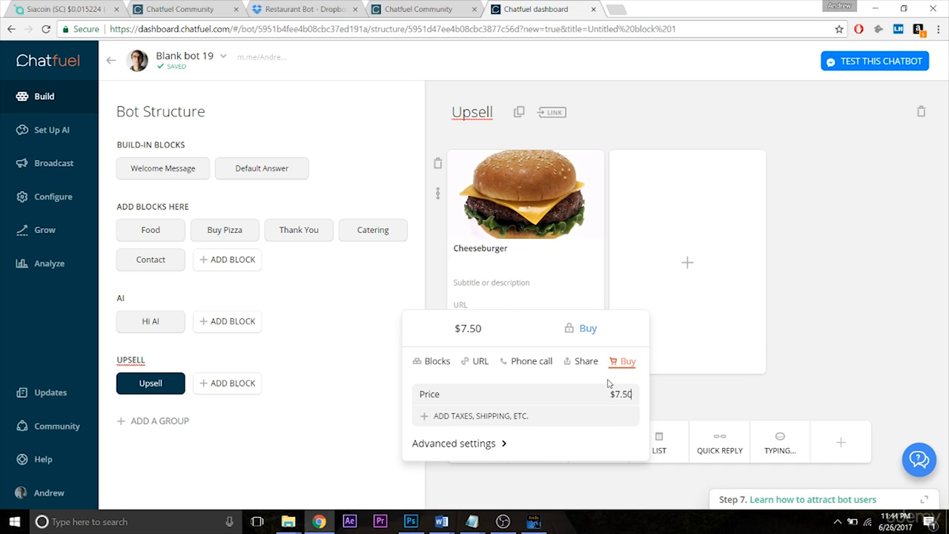
key("Return")
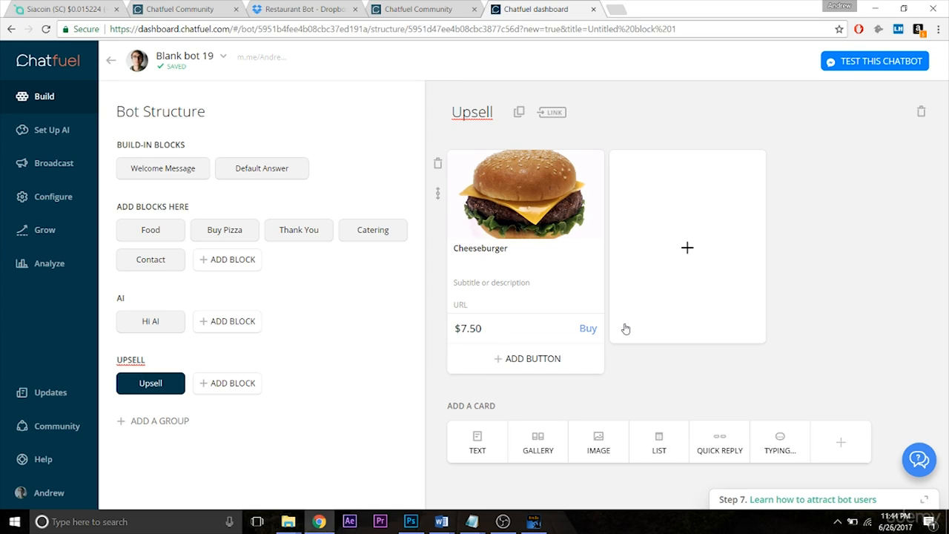
- Set the cheeseburger's Buy button to show a new block named "Fries Upsell" after purchase, and check the setting
left_click(557, 328)
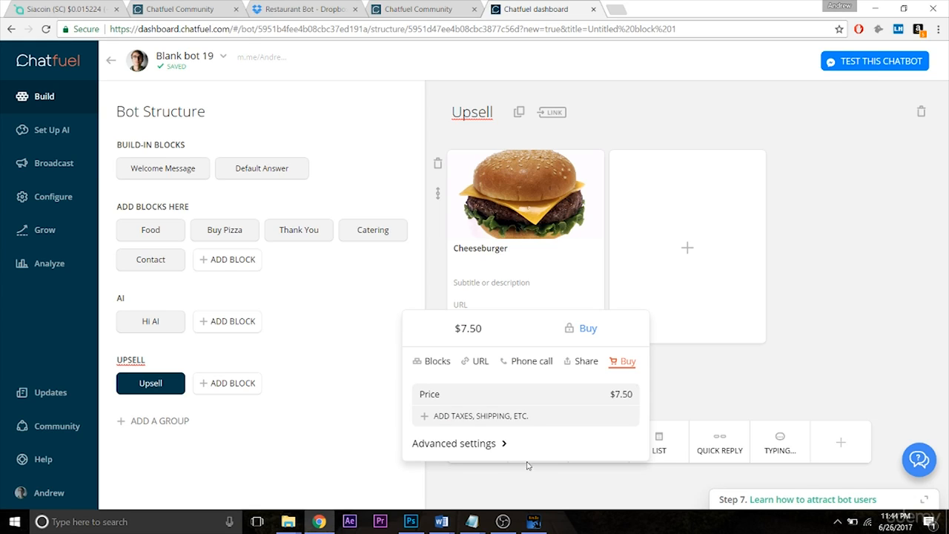
left_click(464, 443)
scroll(948, 269, "down", 2)
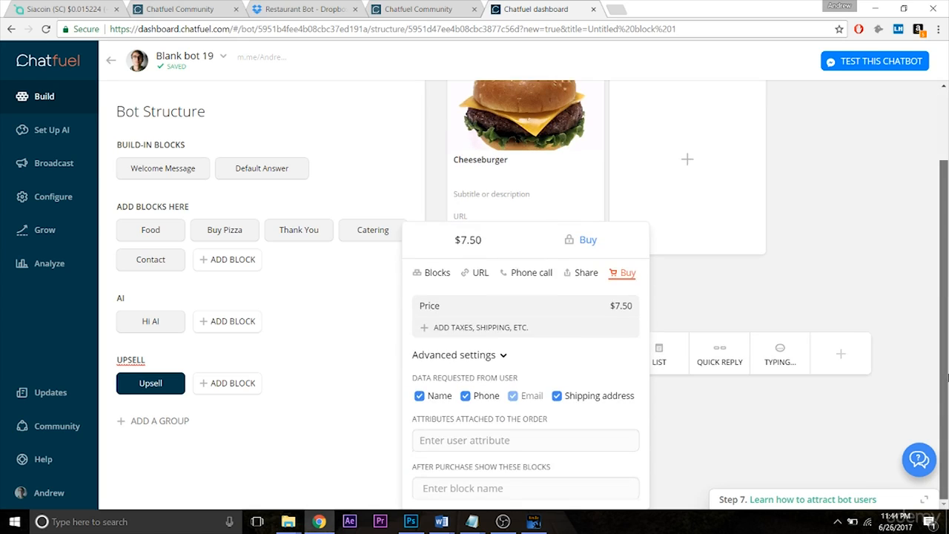
left_click(510, 488)
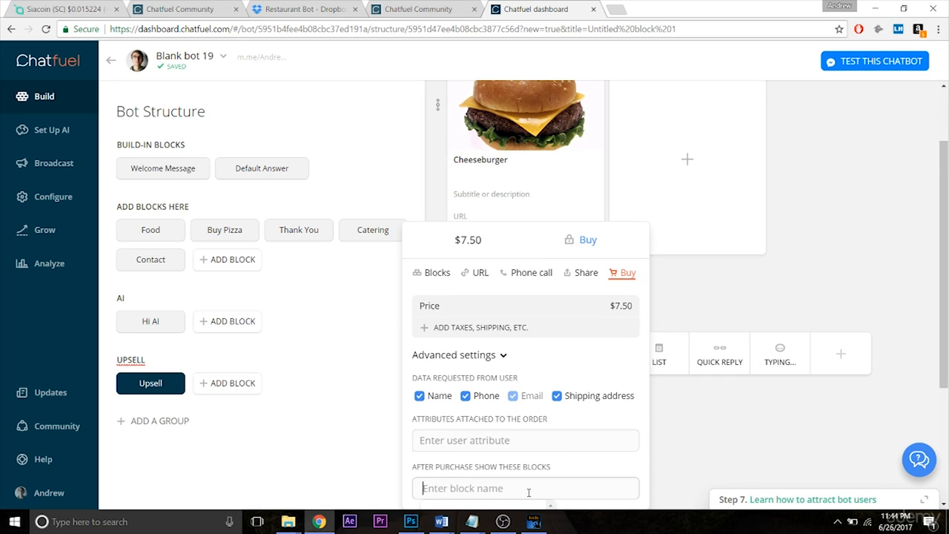
type("Fries Upsell")
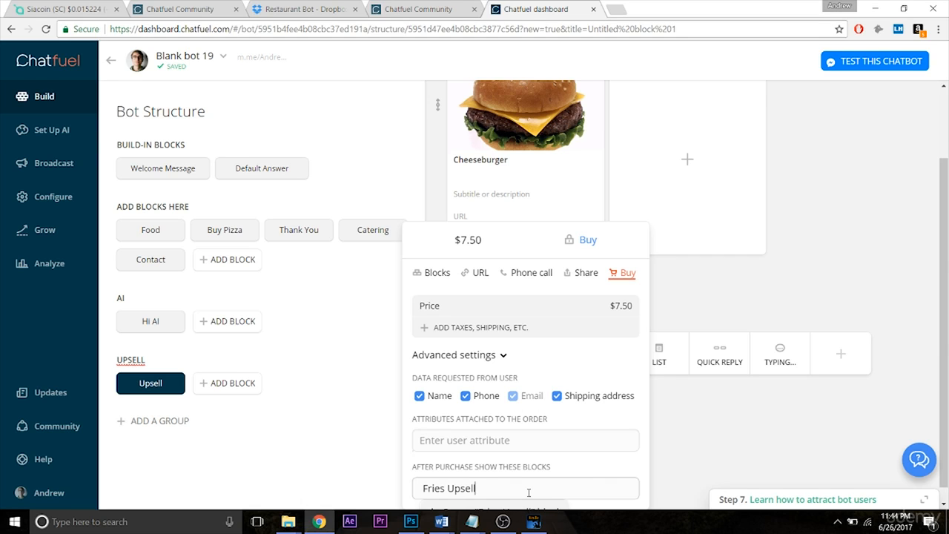
key("Return")
left_click(750, 450)
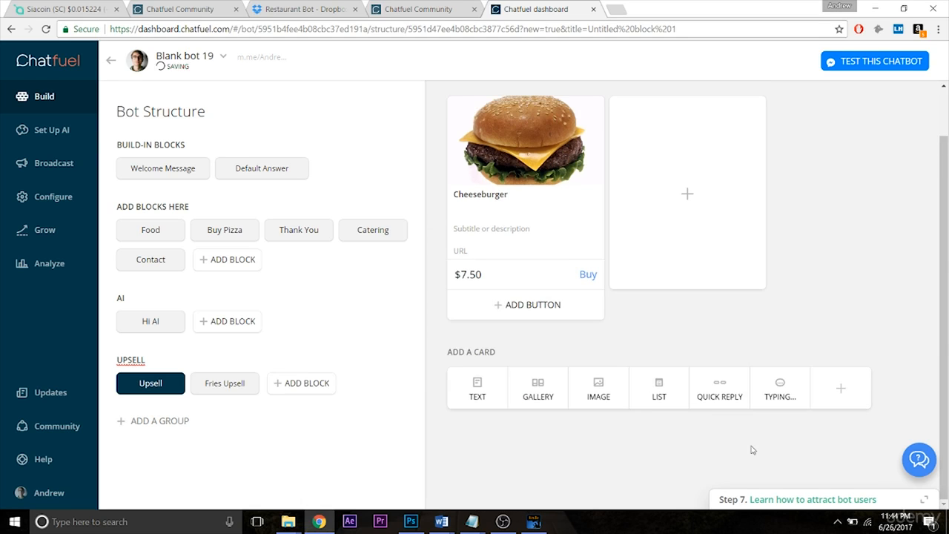
left_click(588, 274)
scroll(946, 393, "down", 1)
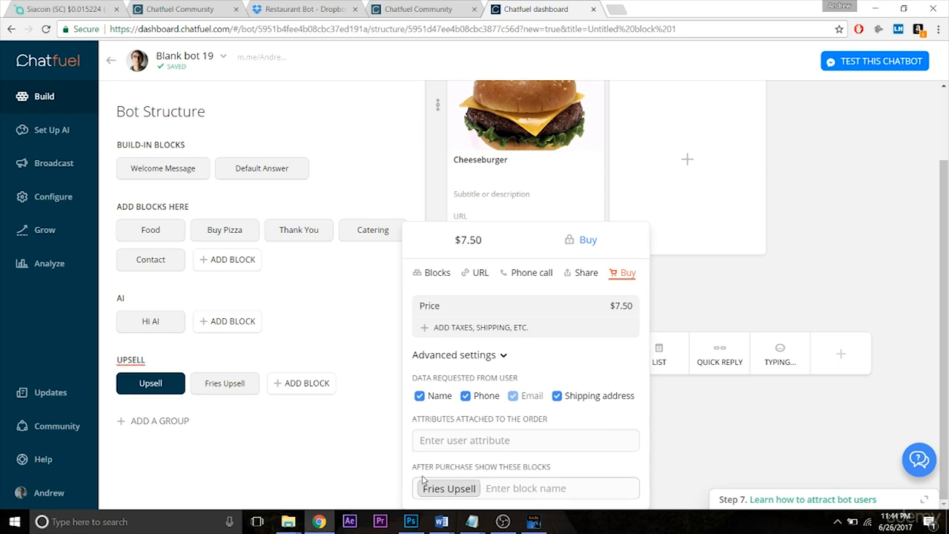
left_click(729, 465)
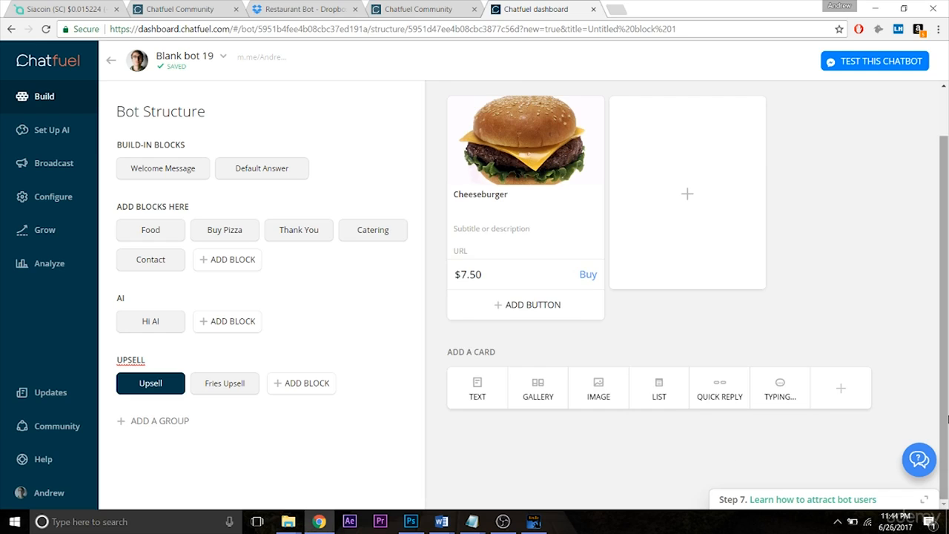
- Add a text card to the Fries Upsell block reading "Thank you for ordering a cheeseburger!"
left_click(220, 387)
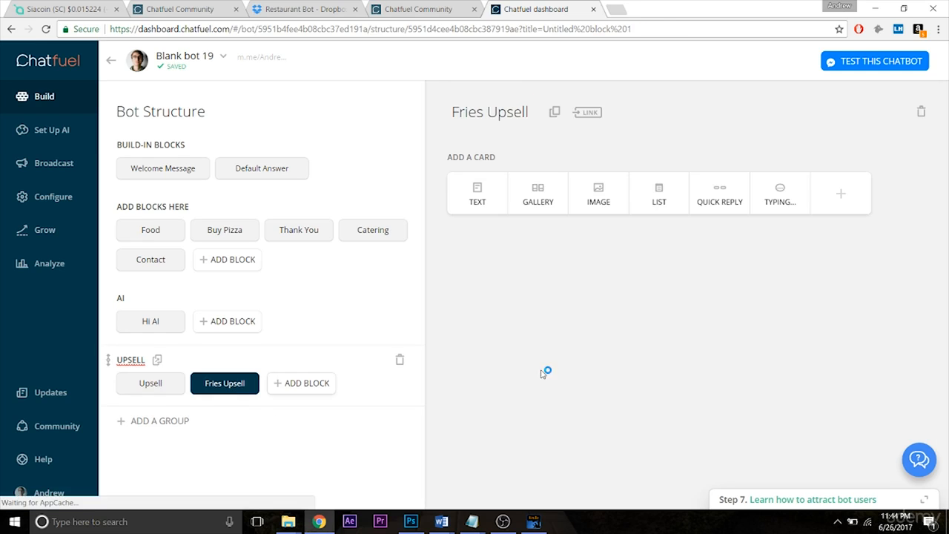
left_click(480, 197)
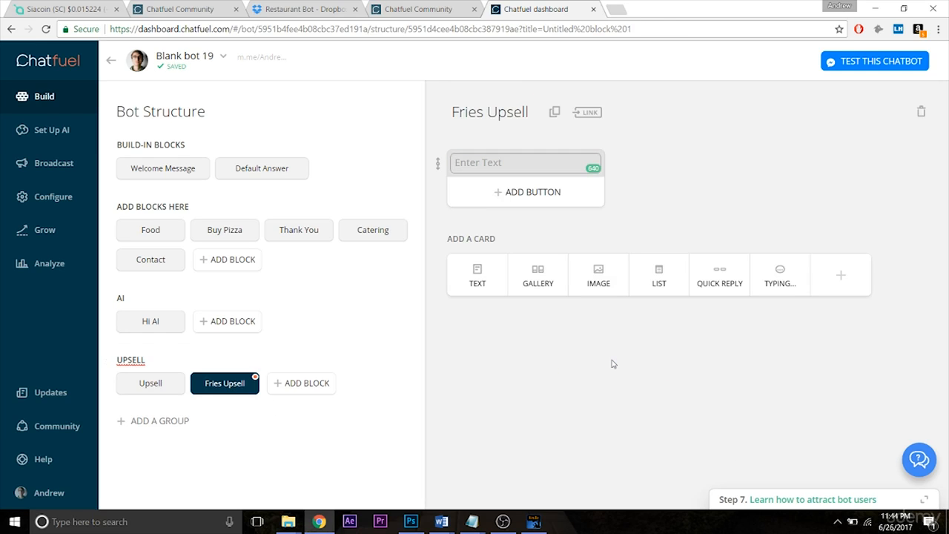
type("Thank you for ordering a cheeseburger!")
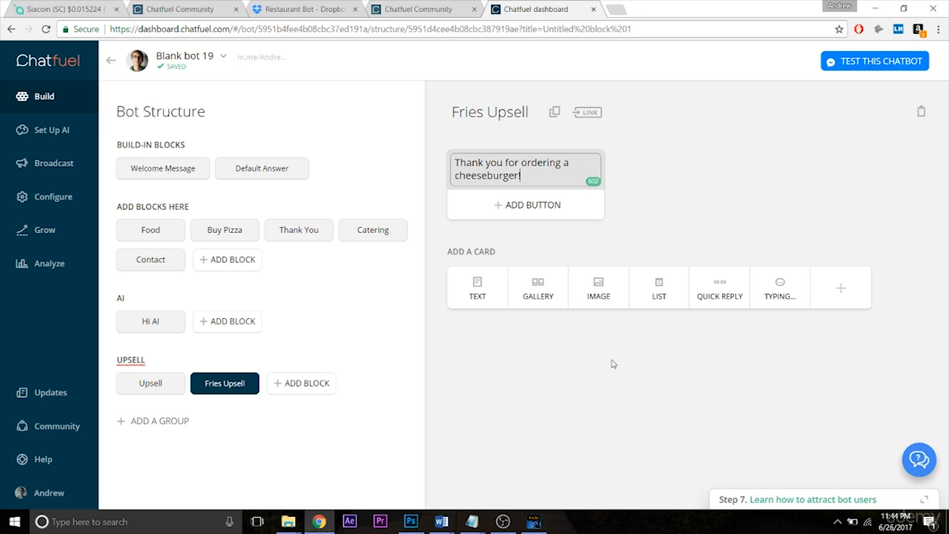
left_click(556, 240)
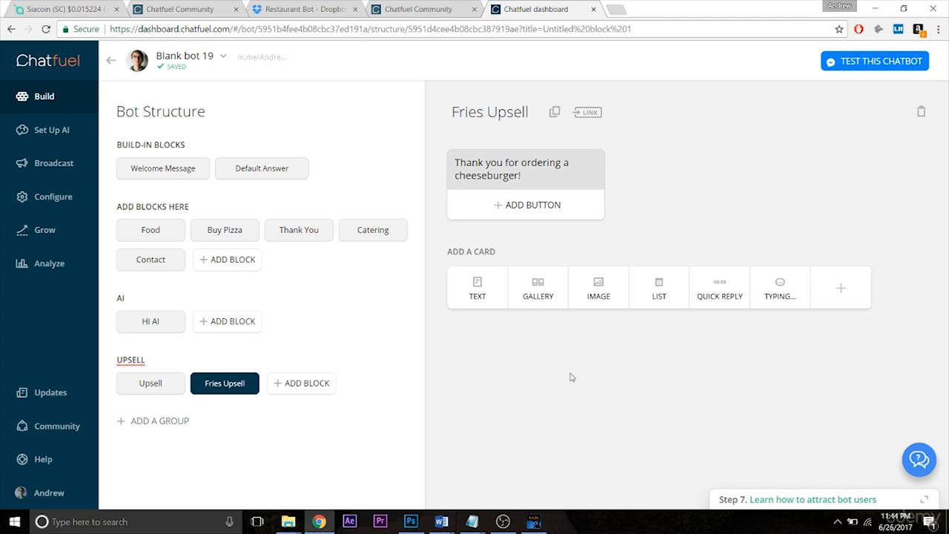
- Add a gallery card with a fries image in its default crop below the thank-you text and give it the heading "Fries"
left_click(550, 305)
left_click_drag(943, 271, 945, 351)
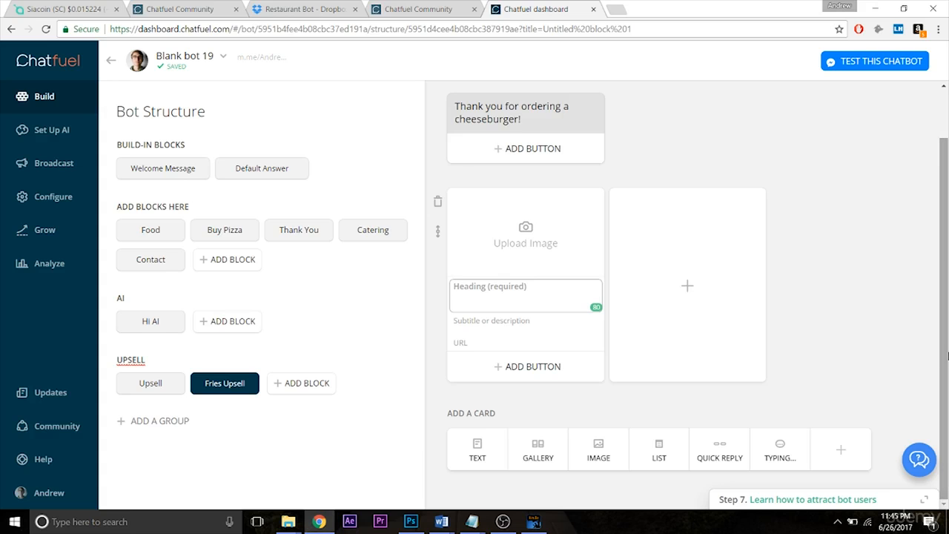
left_click(504, 227)
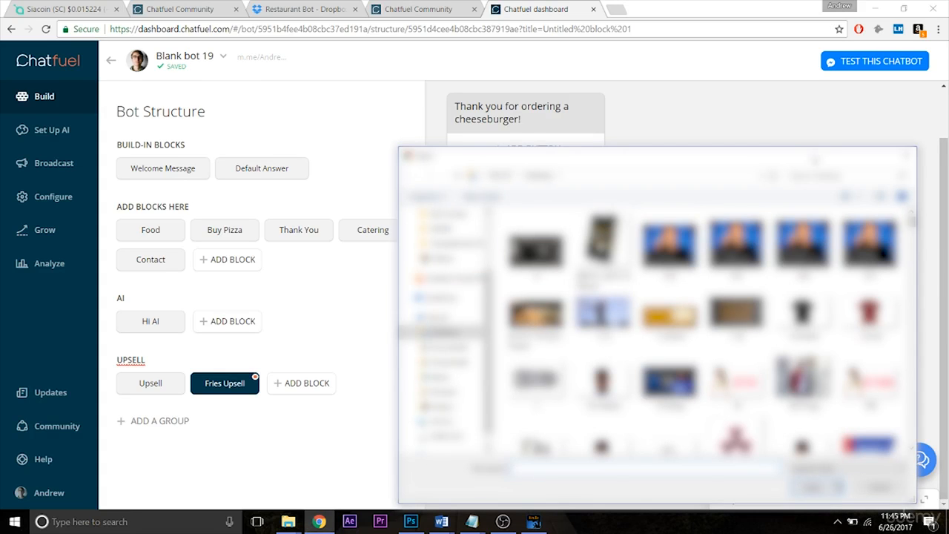
type("fries")
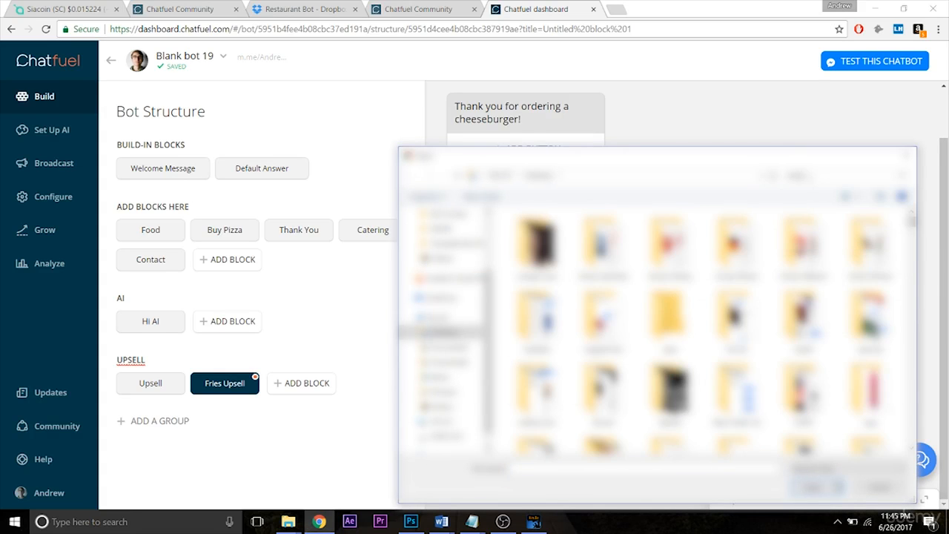
double_click(537, 260)
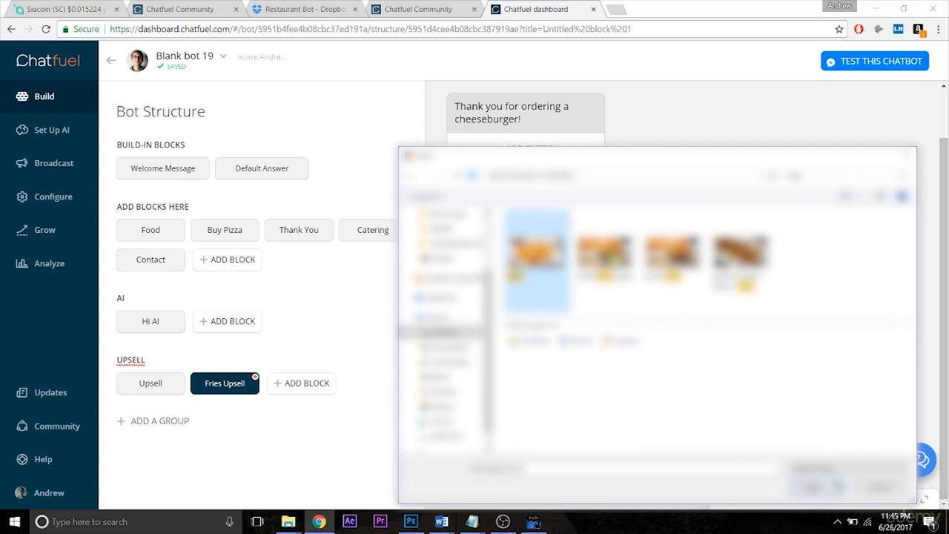
left_click(586, 371)
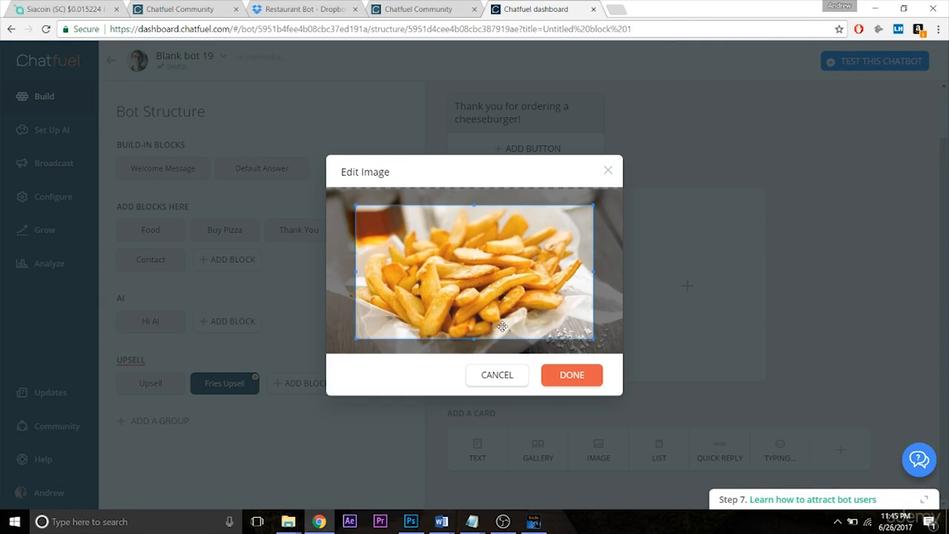
left_click(587, 377)
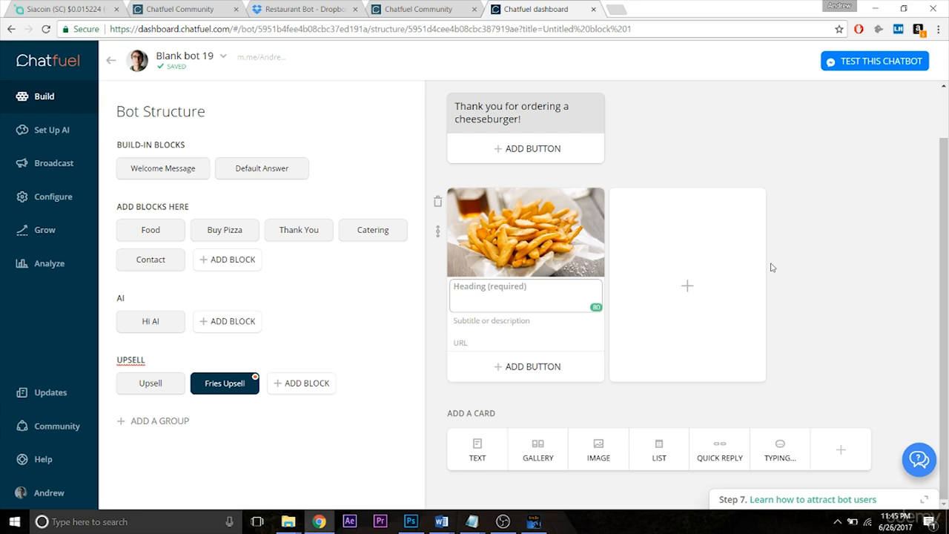
type("Fries")
left_click(802, 282)
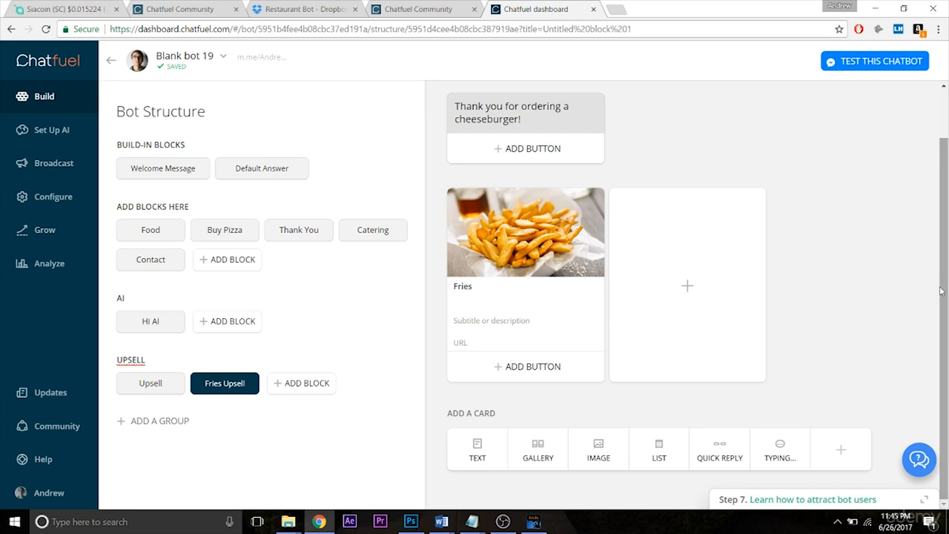
- Add a Buy button priced at $5.00 to the Fries gallery card
left_click(511, 370)
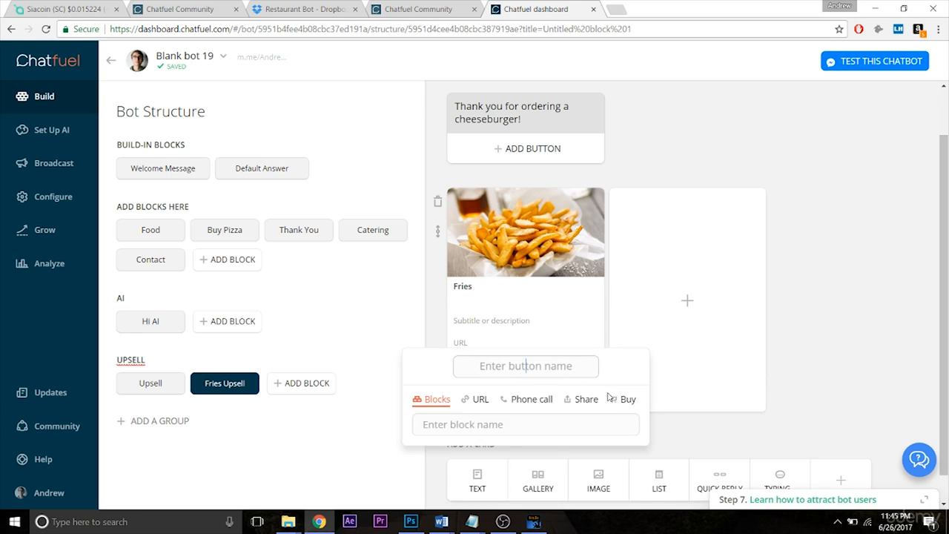
left_click(625, 399)
type("5")
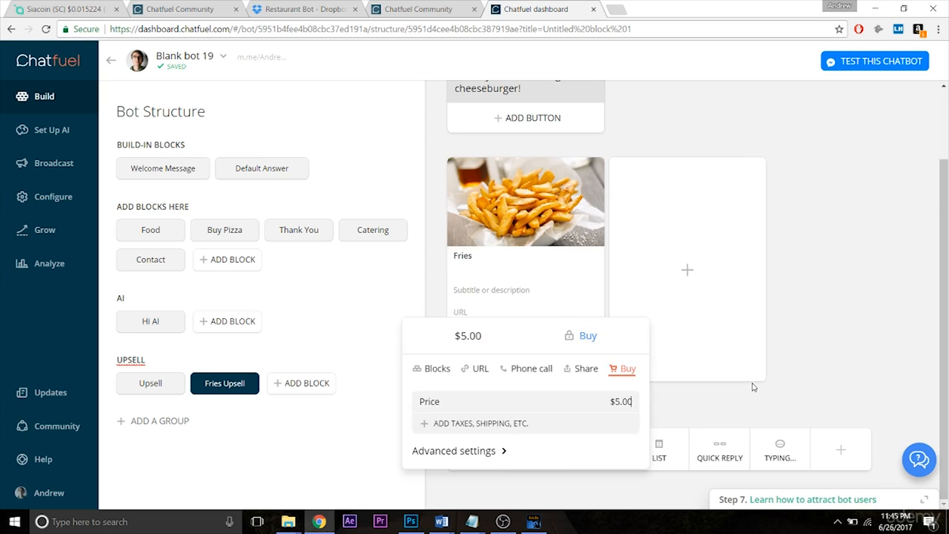
left_click(753, 386)
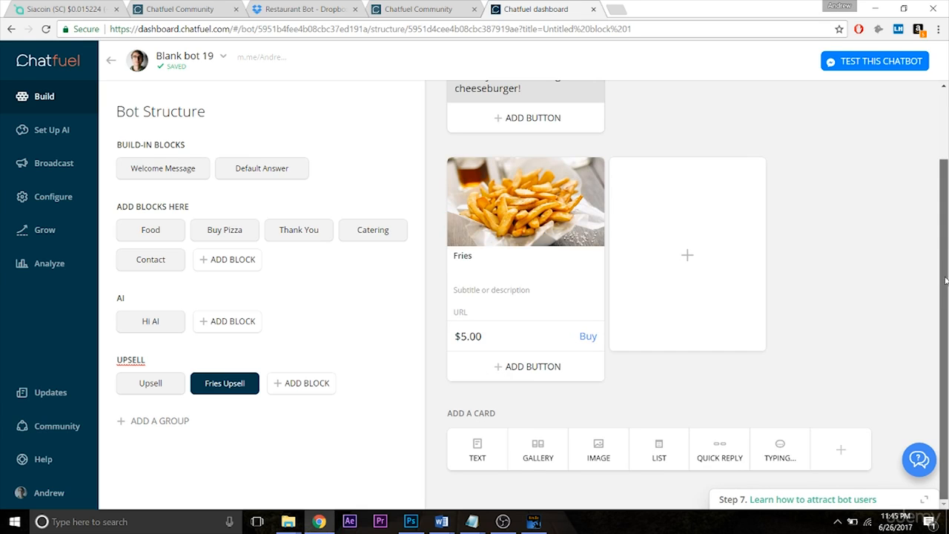
- Add a quick reply named "Upsell" to the Welcome Message block and link it to the Upsell block
scroll(947, 308, "up", 2)
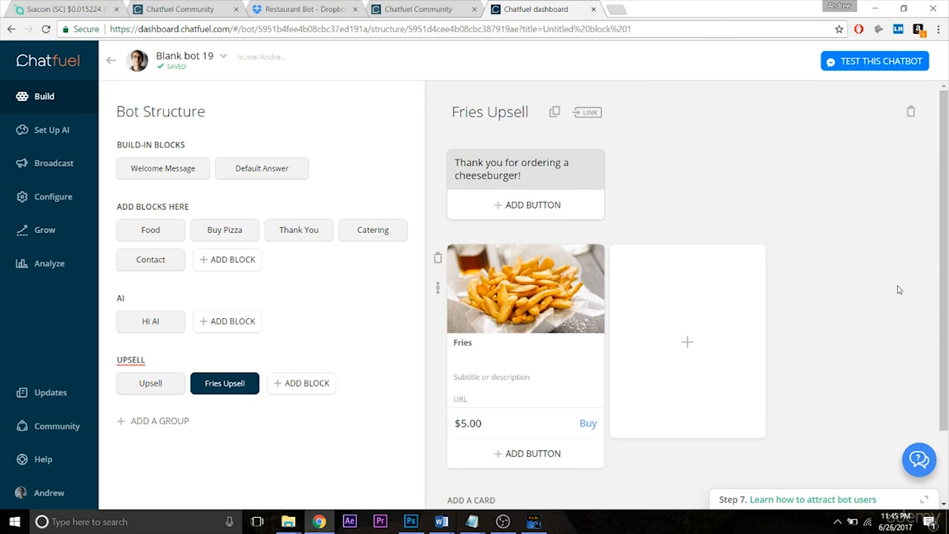
left_click(173, 172)
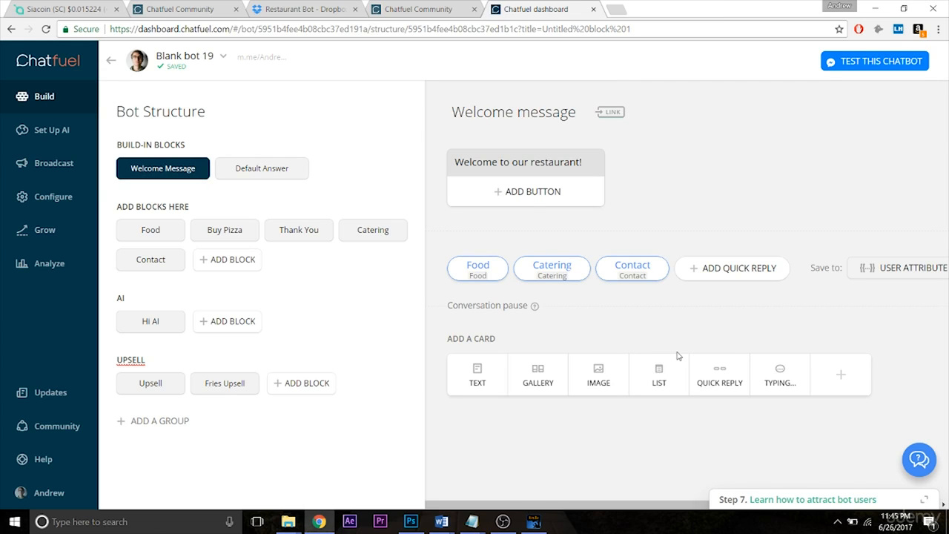
left_click(711, 273)
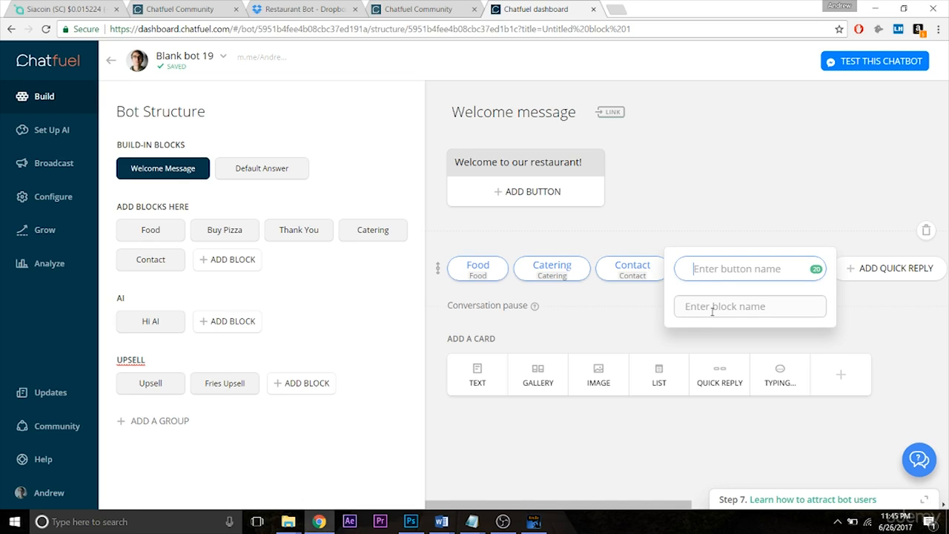
type("Ups")
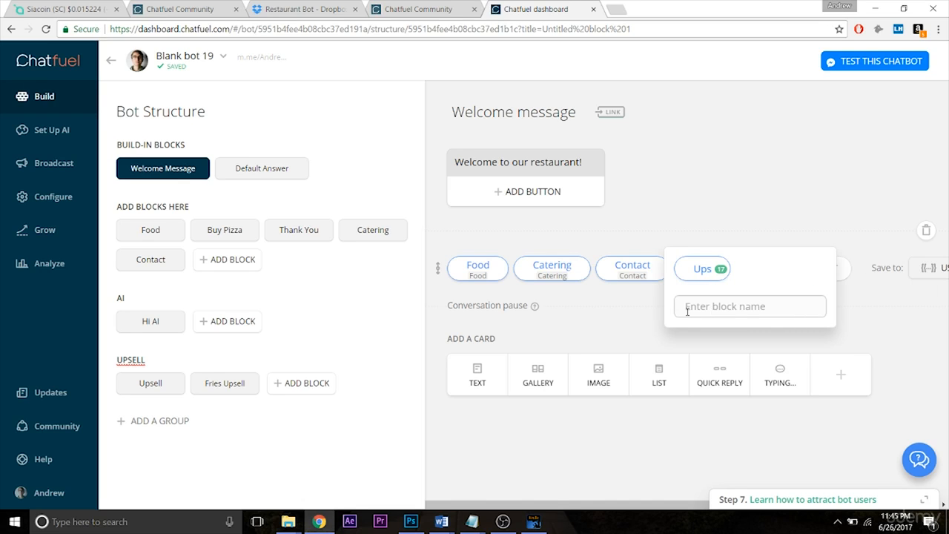
type("ell")
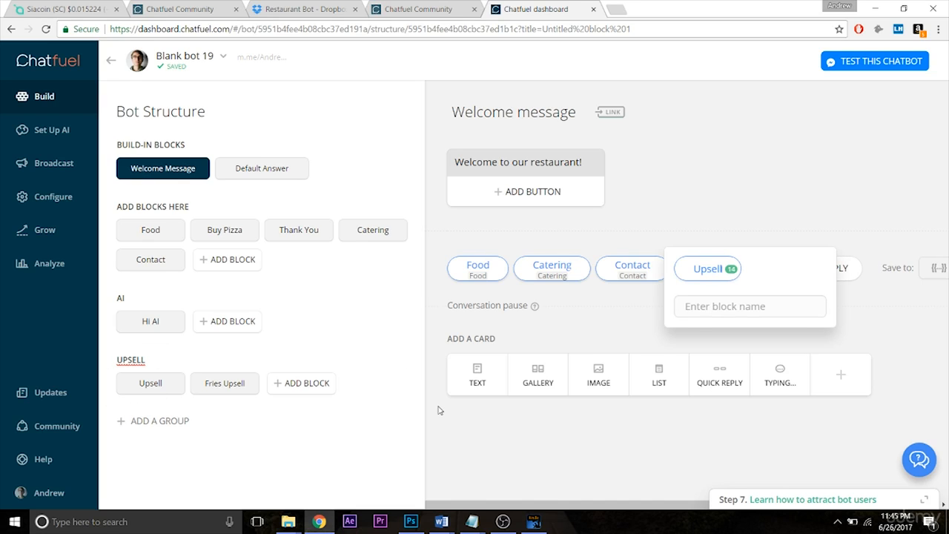
left_click(685, 306)
type("Ups")
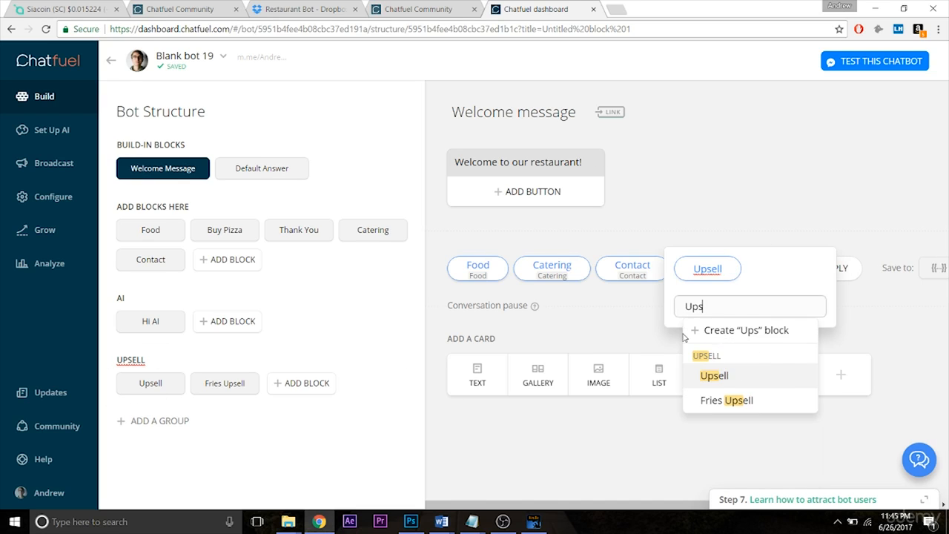
type("ell")
left_click(717, 351)
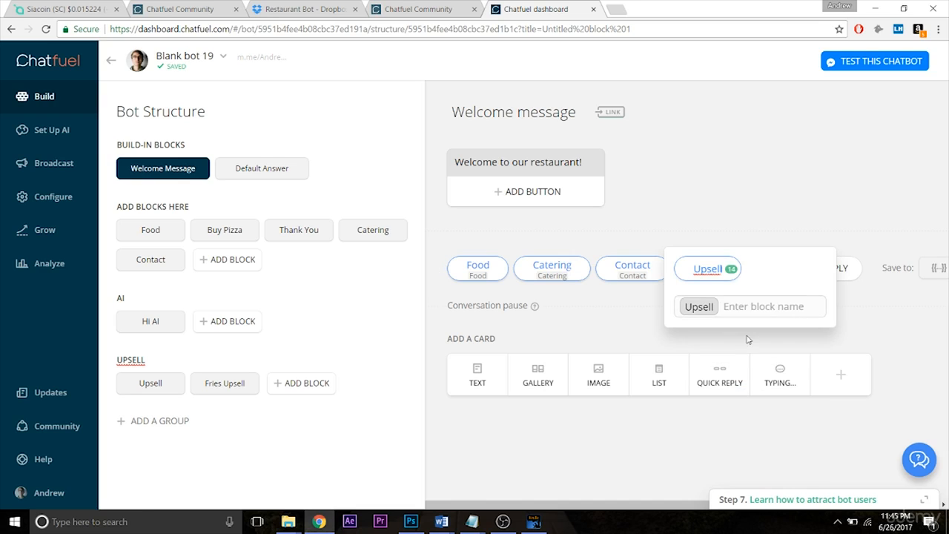
left_click(634, 338)
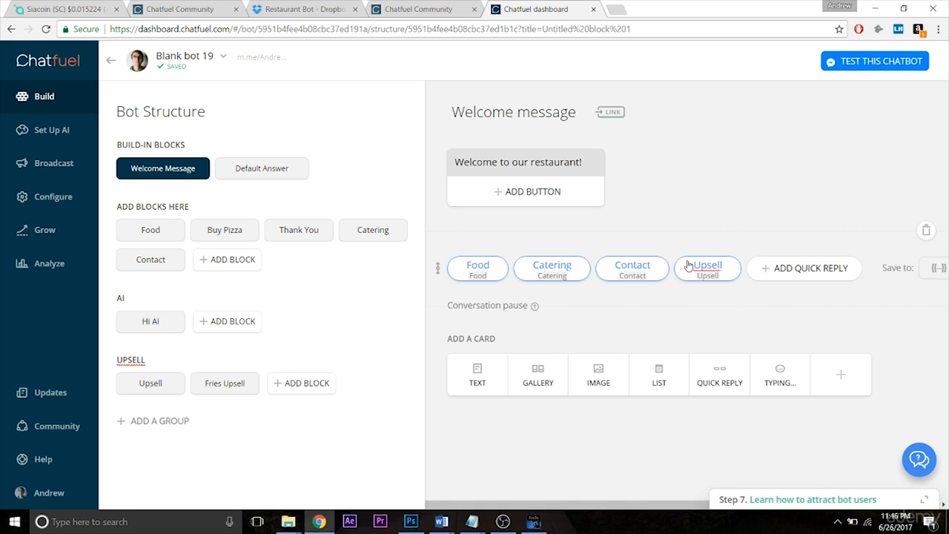
- Review the Upsell and Fries Upsell blocks, including the after-purchase block option in the fries Buy button's advanced settings
left_click(152, 383)
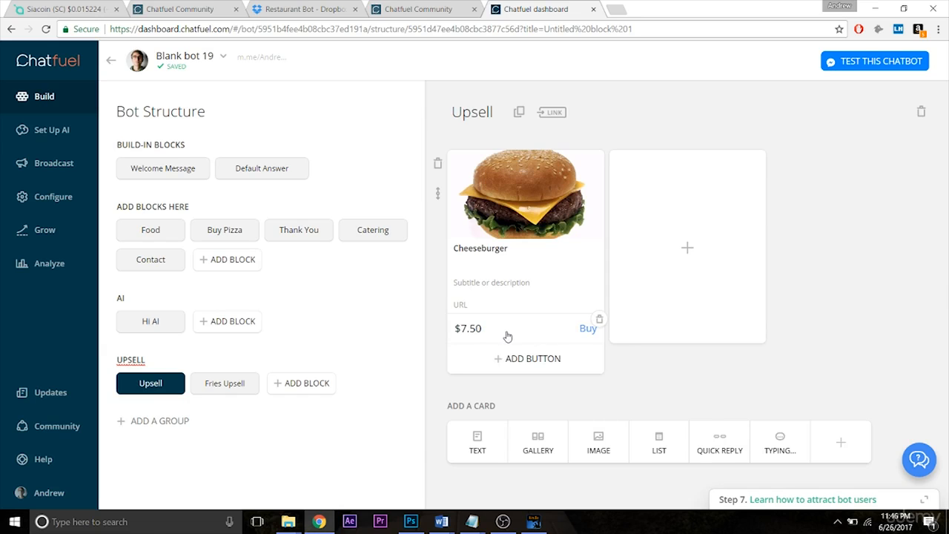
left_click(200, 392)
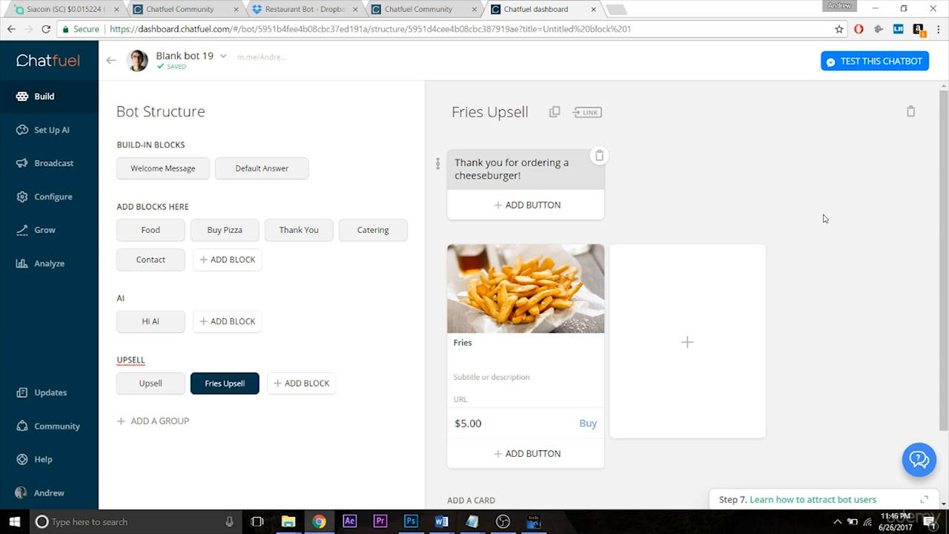
scroll(948, 286, "down", 2)
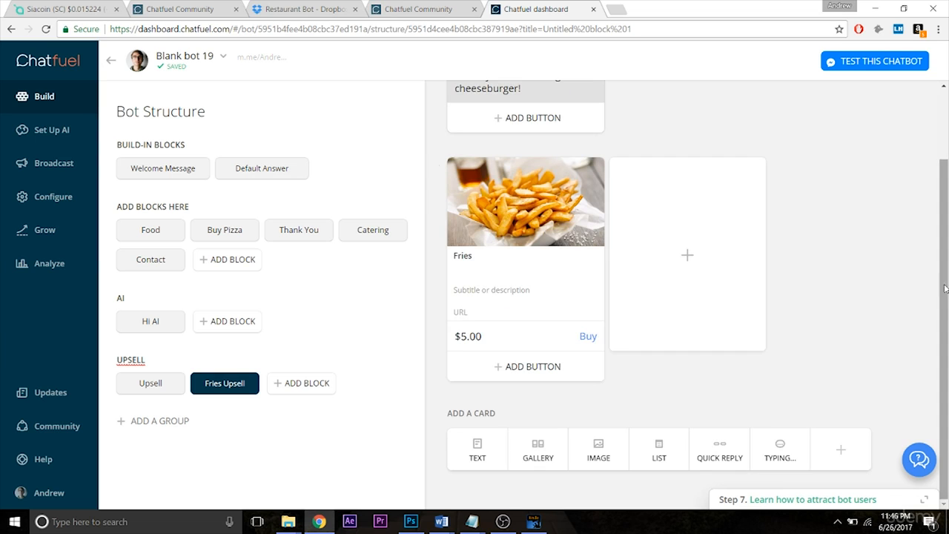
left_click(513, 338)
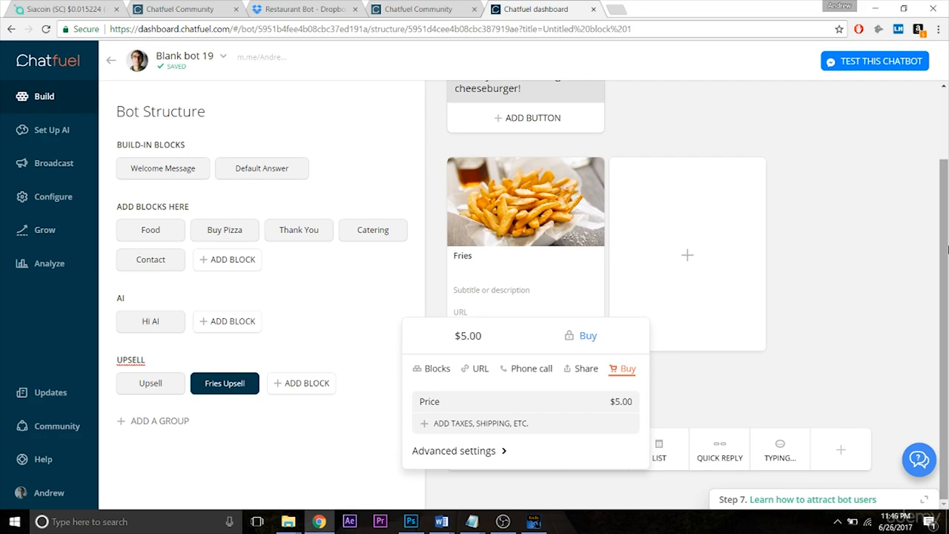
left_click(460, 451)
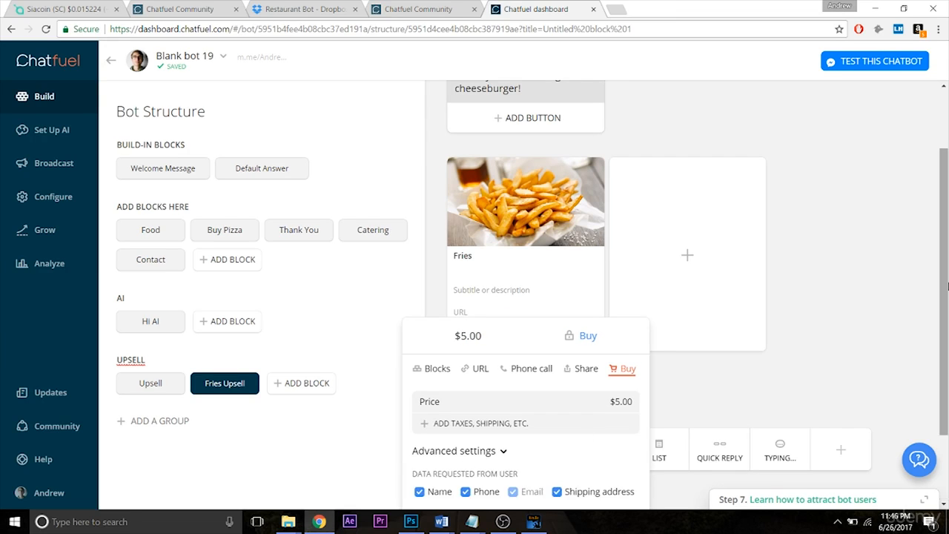
scroll(475, 467, "down", 1)
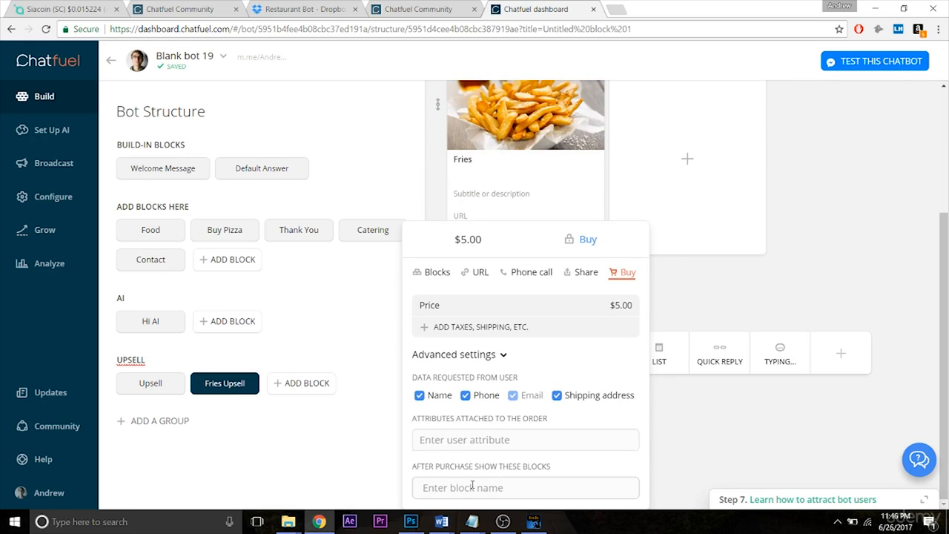
left_click(685, 459)
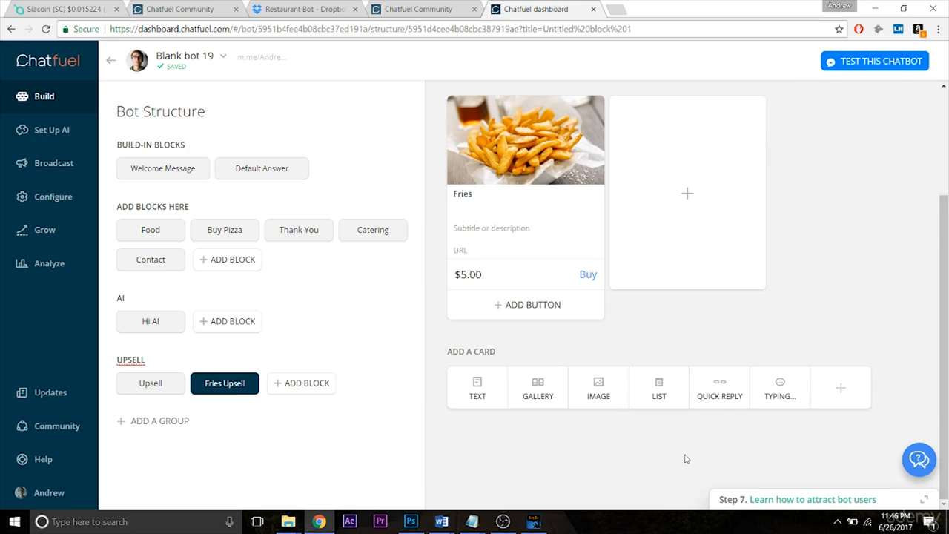
left_click_drag(946, 371, 948, 254)
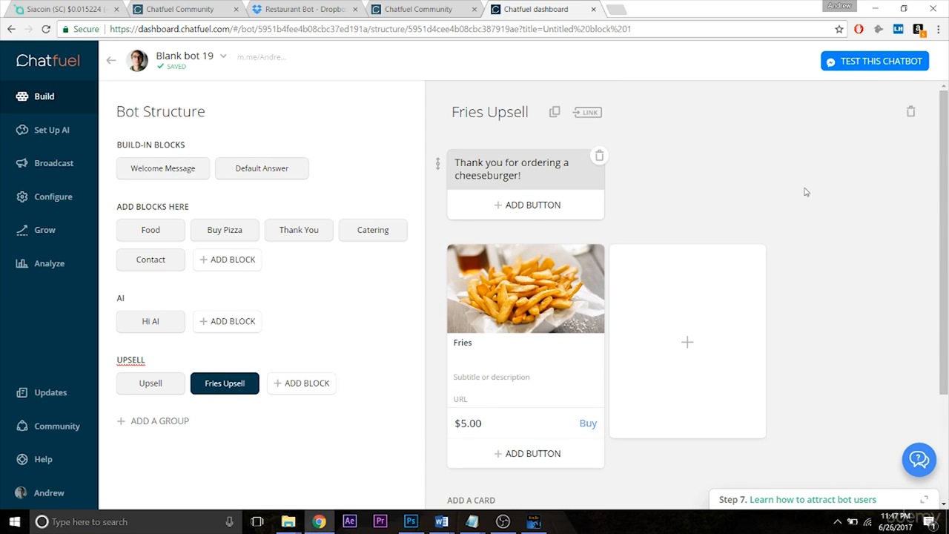
left_click(159, 378)
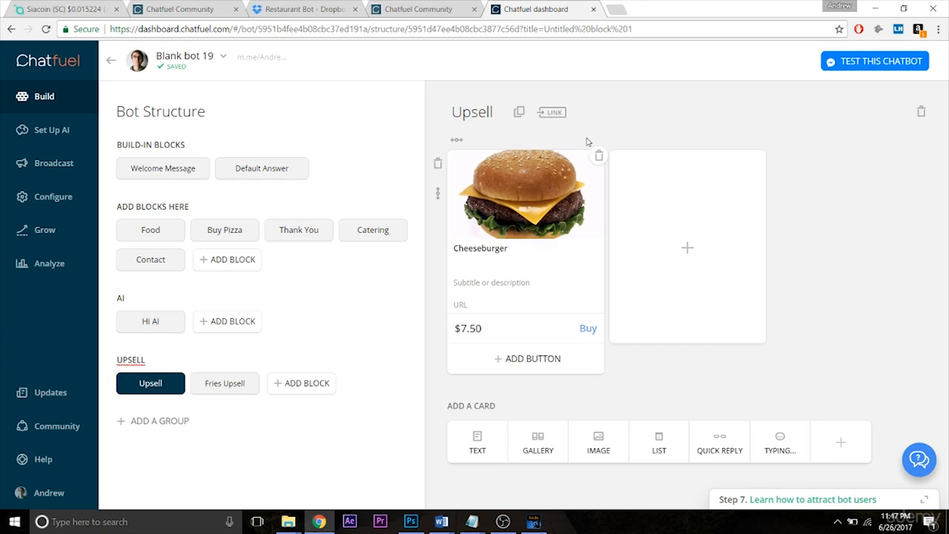
left_click(251, 380)
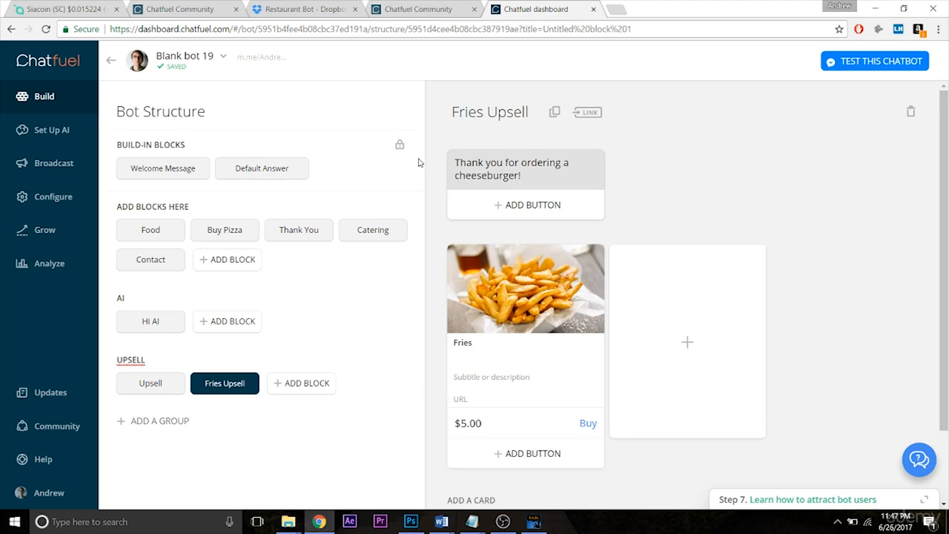